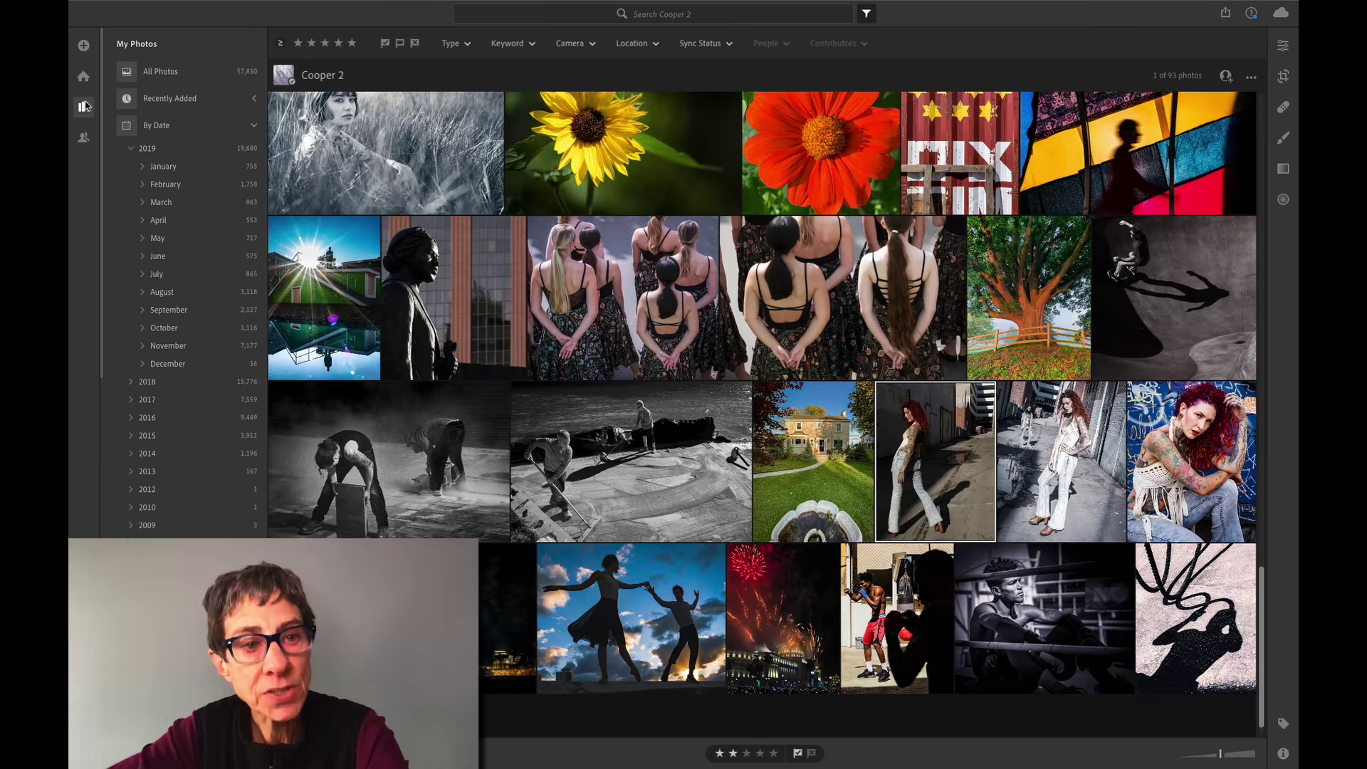
Step: Leave the Cooper 2 album grid for the Home page's Interactive Edits gallery
click(83, 79)
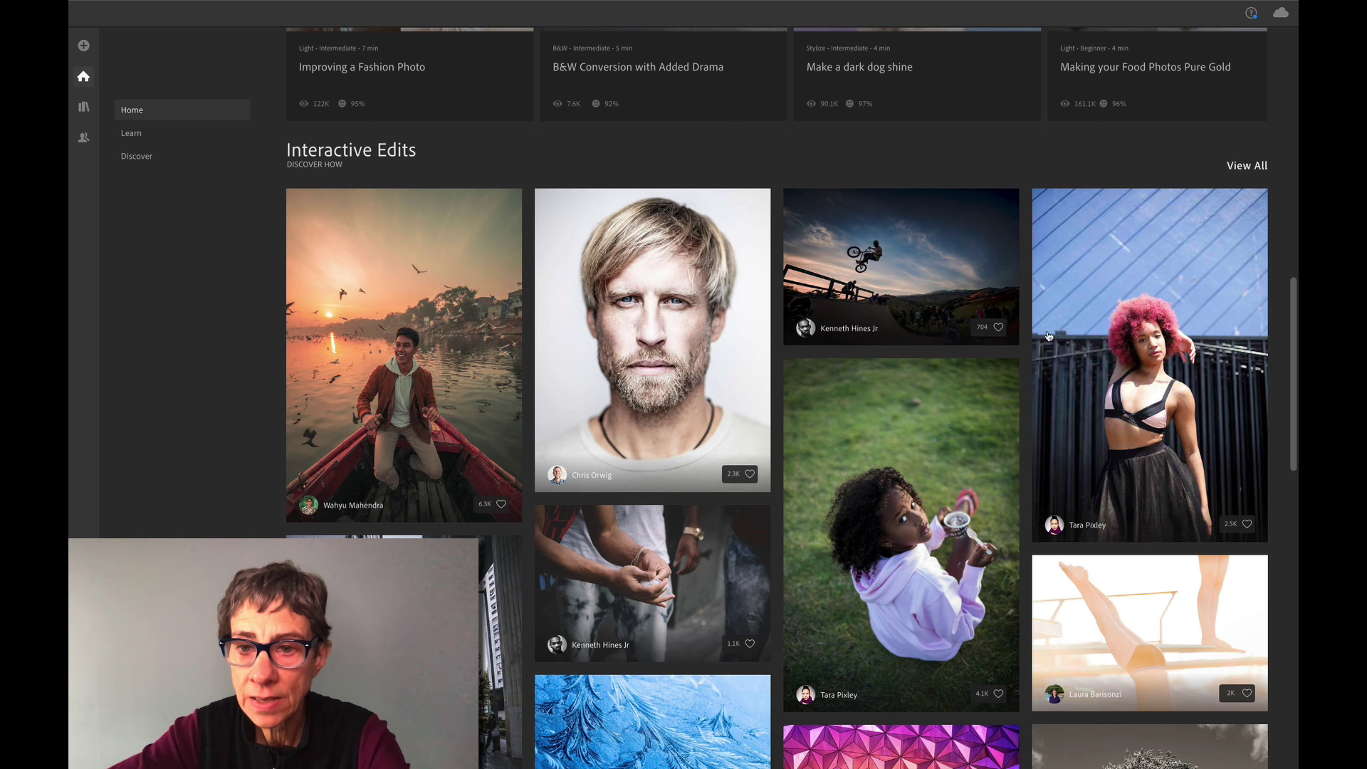
Step: Open the blond bearded man's studio portrait card from Interactive Edits
click(684, 327)
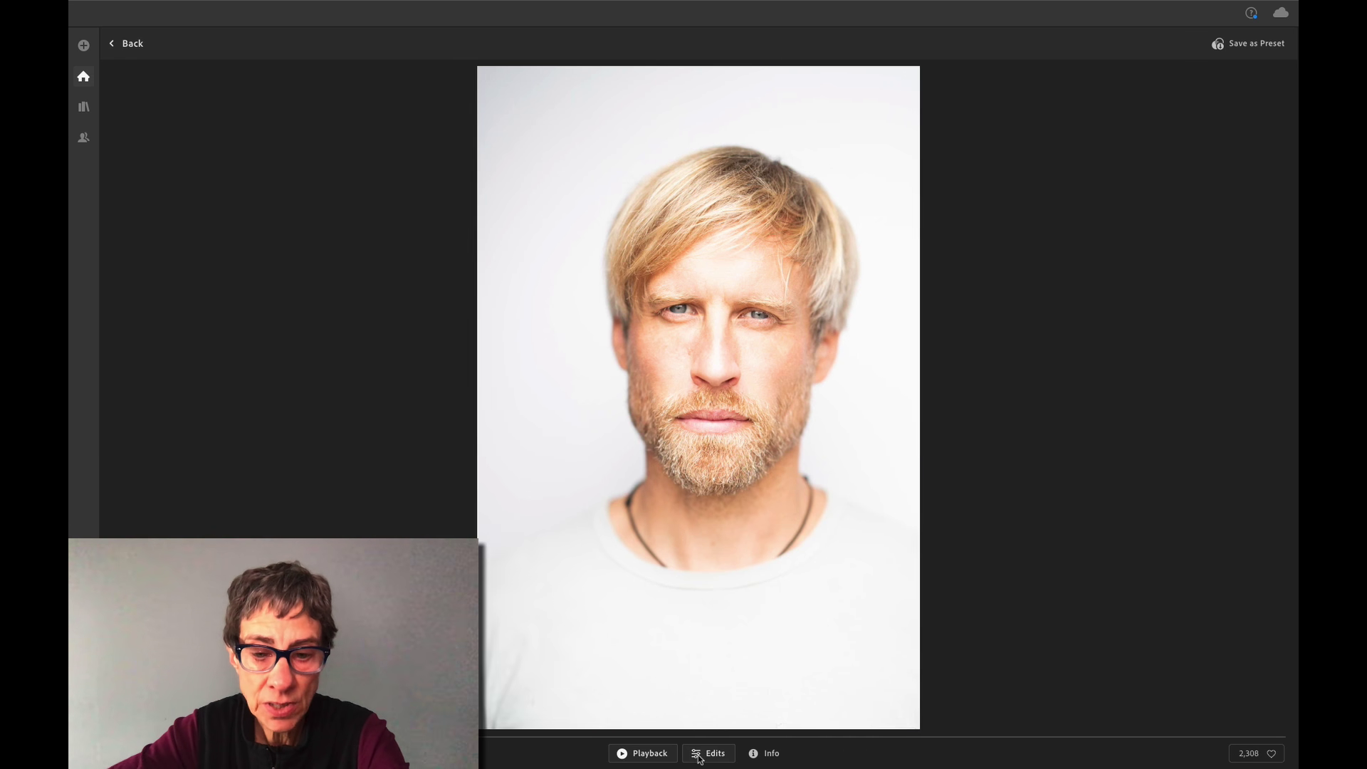
Step: Show the portrait's edit list and step down through it to the Color Mix rows
click(707, 753)
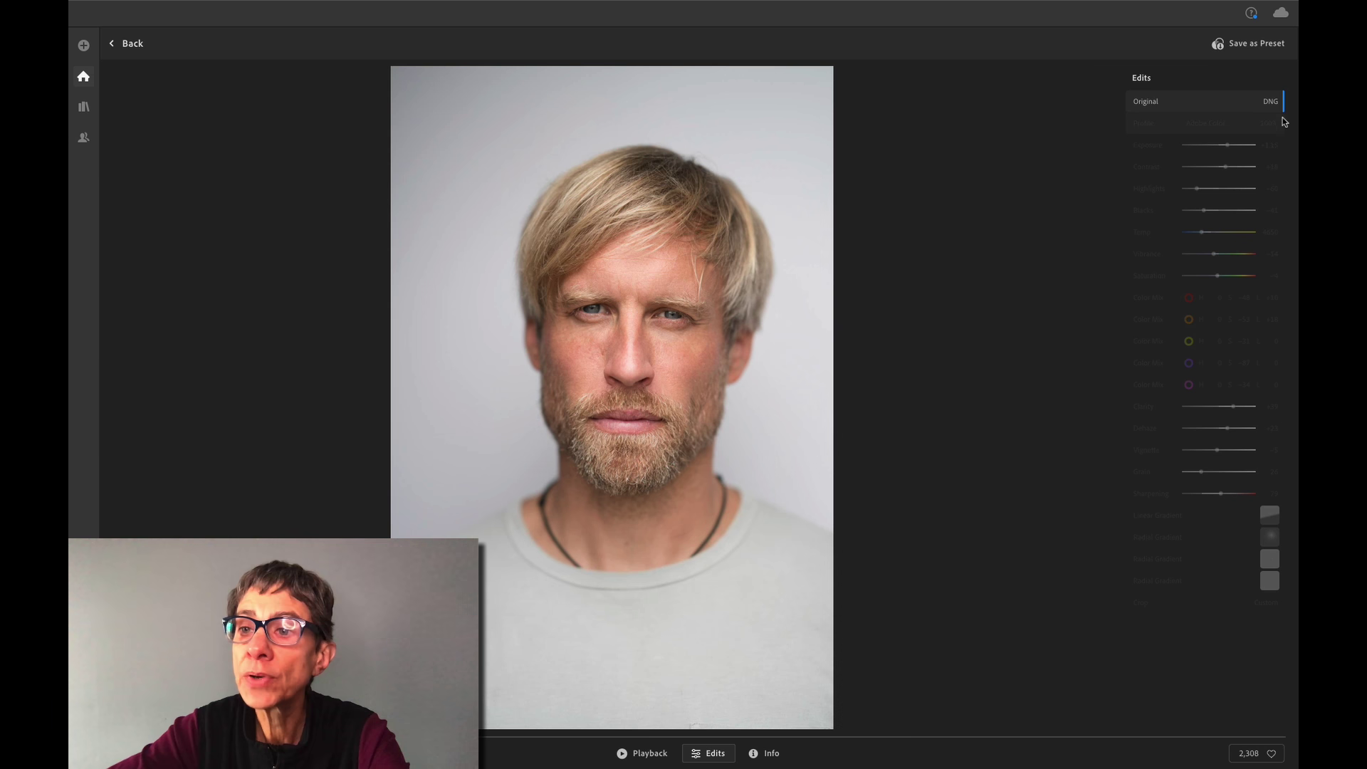
drag(1284, 108, 1261, 335)
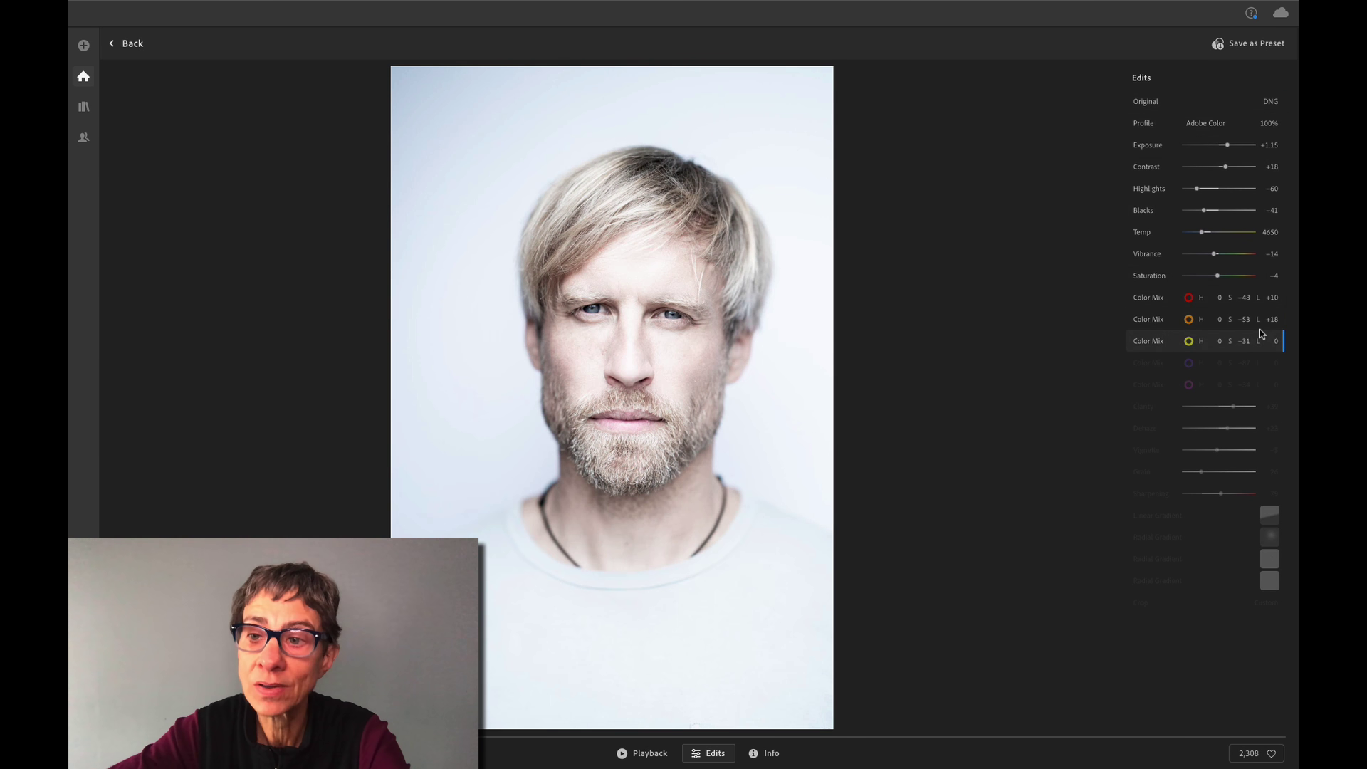
Step: Save the edits as the preset 'Natural Light Portrait of Ben - Chris Orwig'
click(1242, 46)
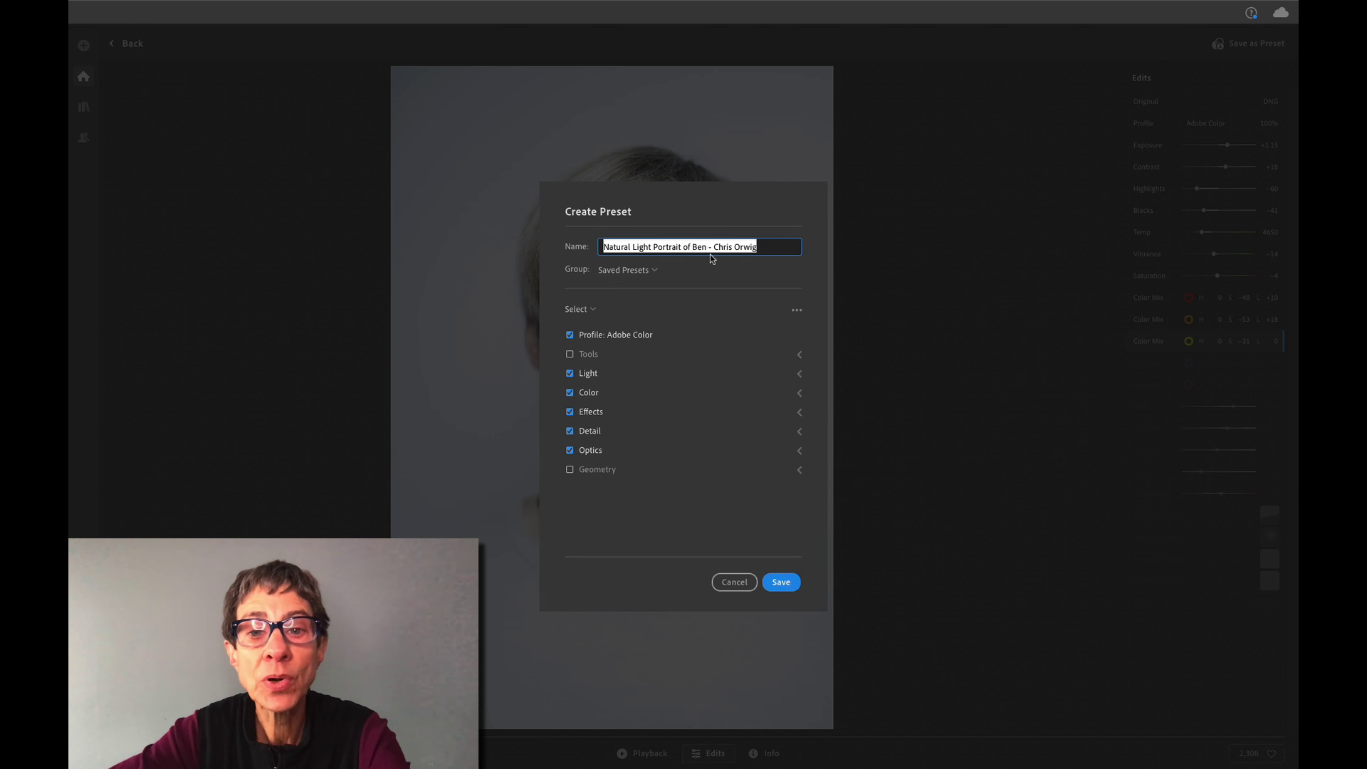
click(780, 582)
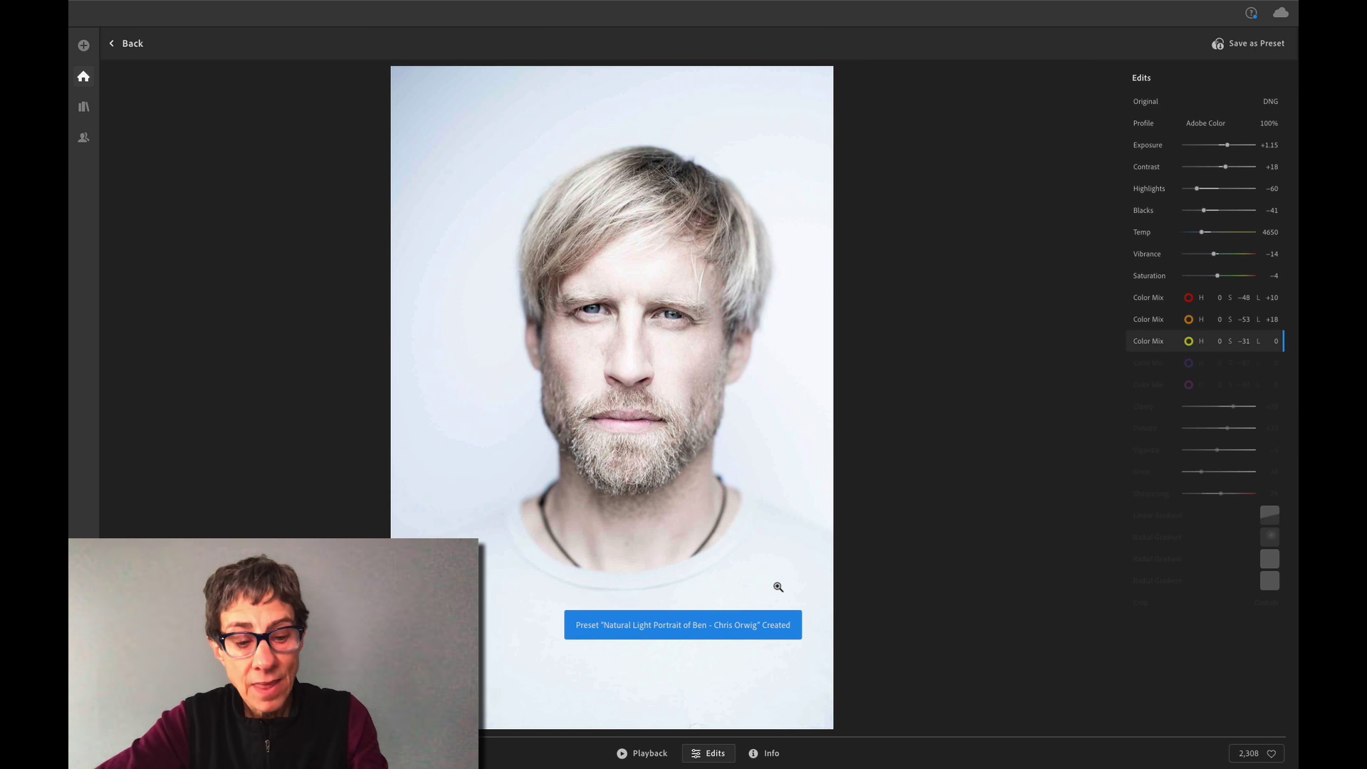
Step: Open the red-haired woman's alley photo from the Cooper 2 album in Edit with Presets showing
click(83, 106)
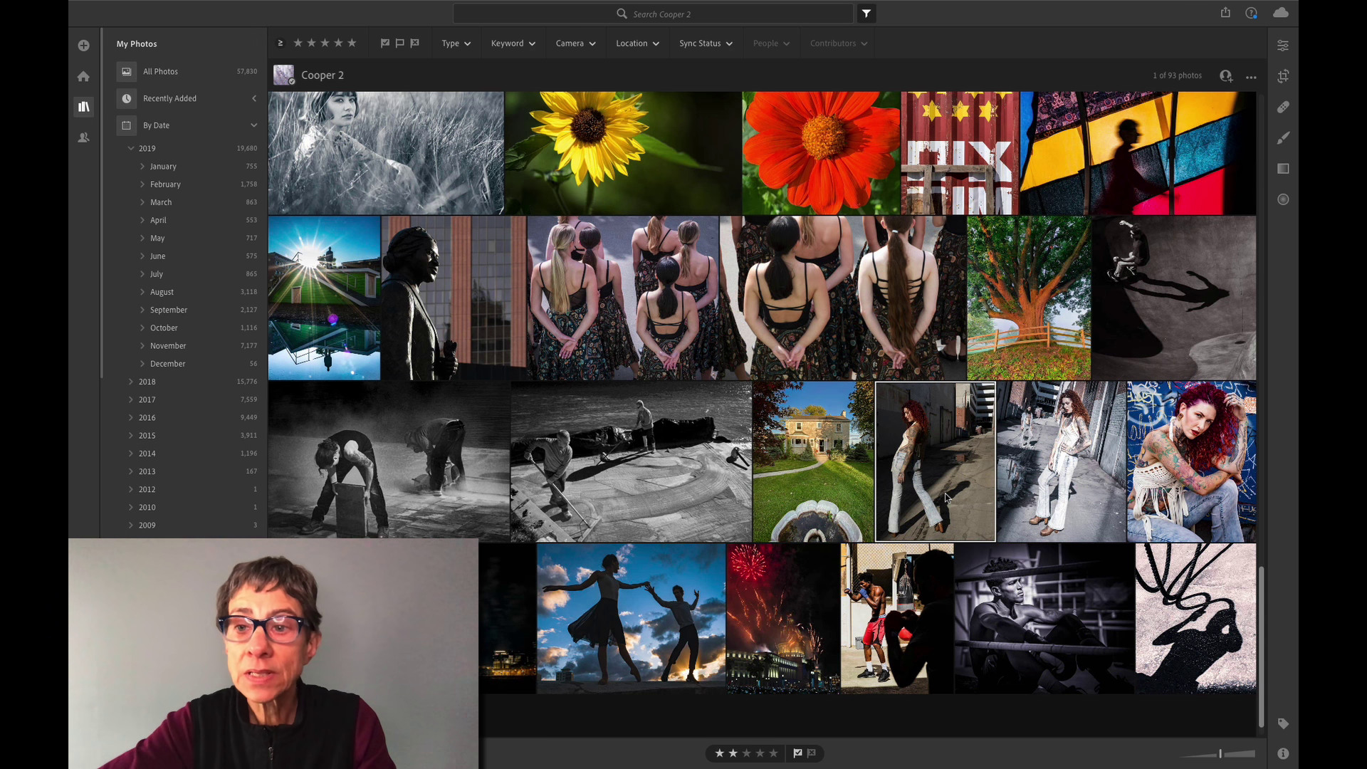
click(1283, 45)
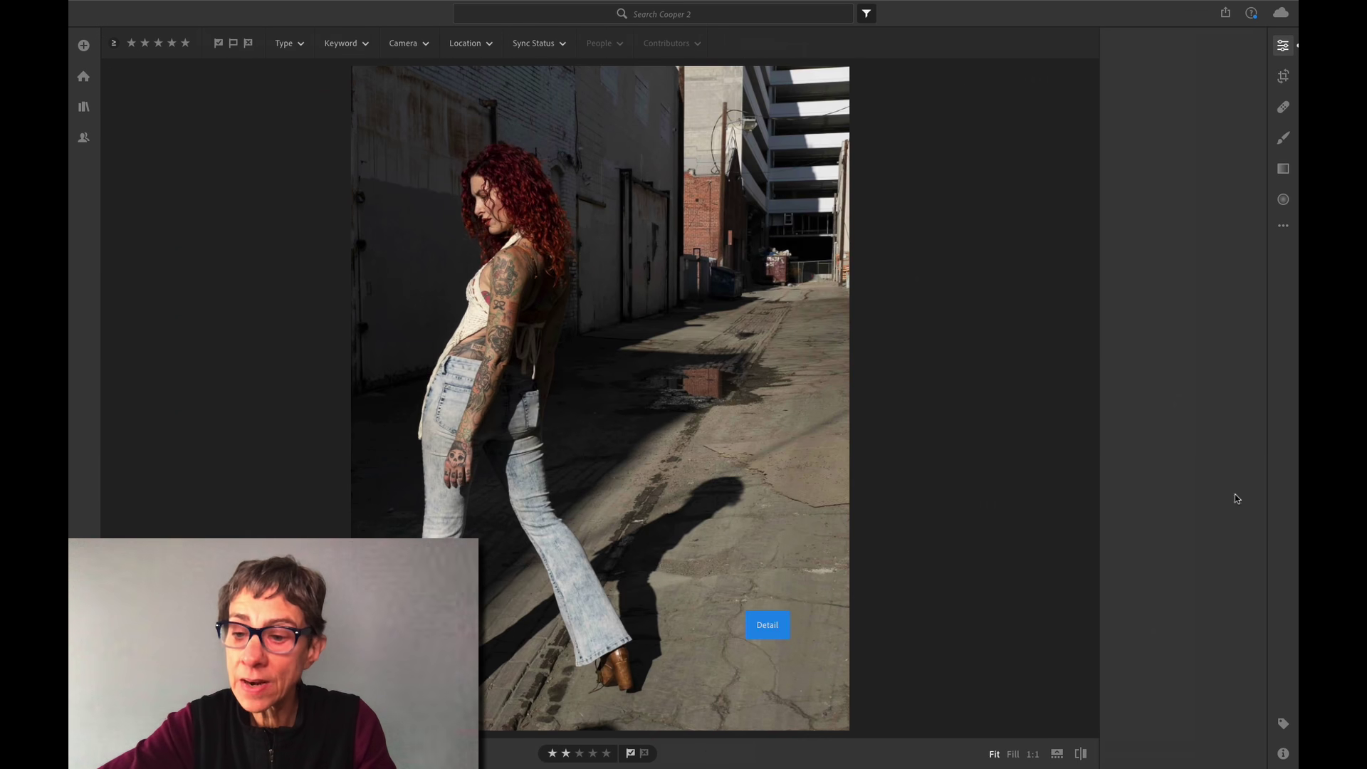
click(1174, 754)
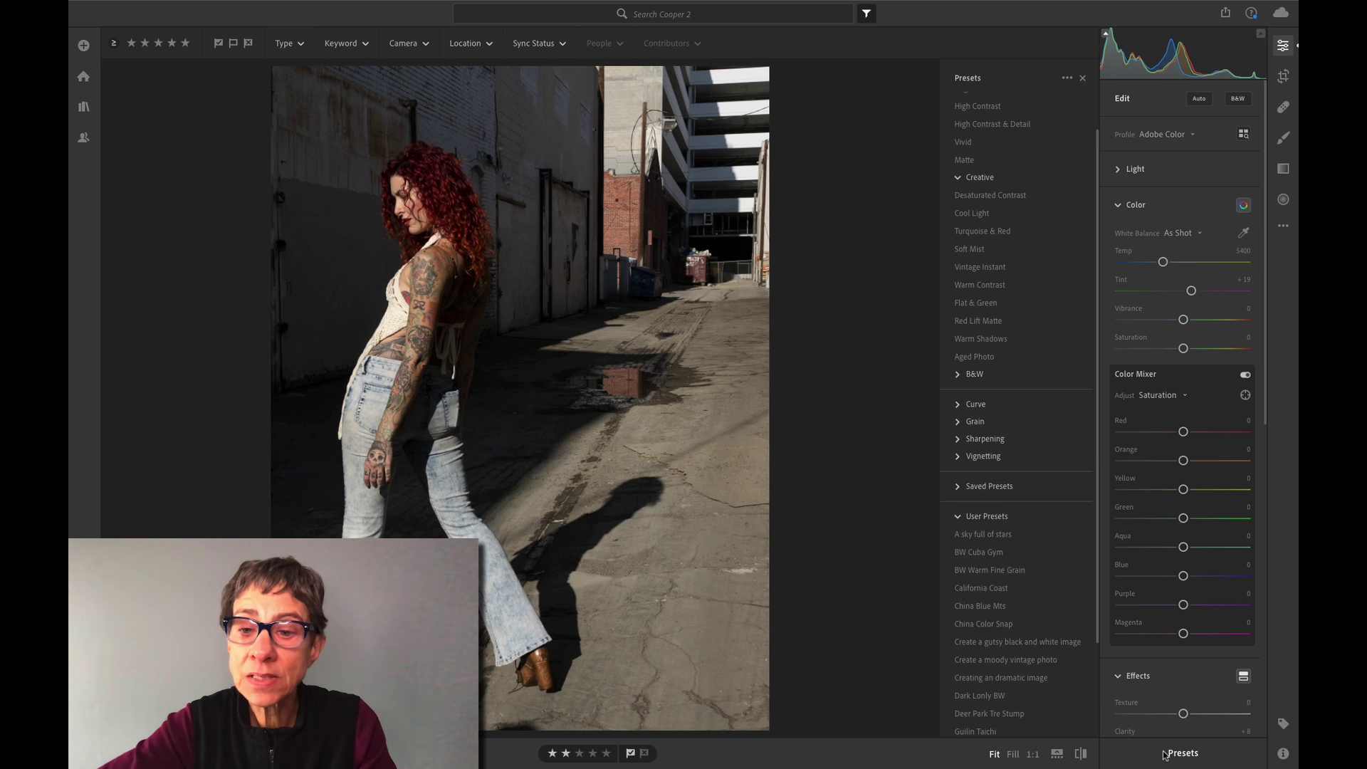
Step: Apply 'Natural Light Portrait of Ben' from Saved Presets to the red-haired woman's photo
click(959, 489)
drag(1096, 470, 1091, 513)
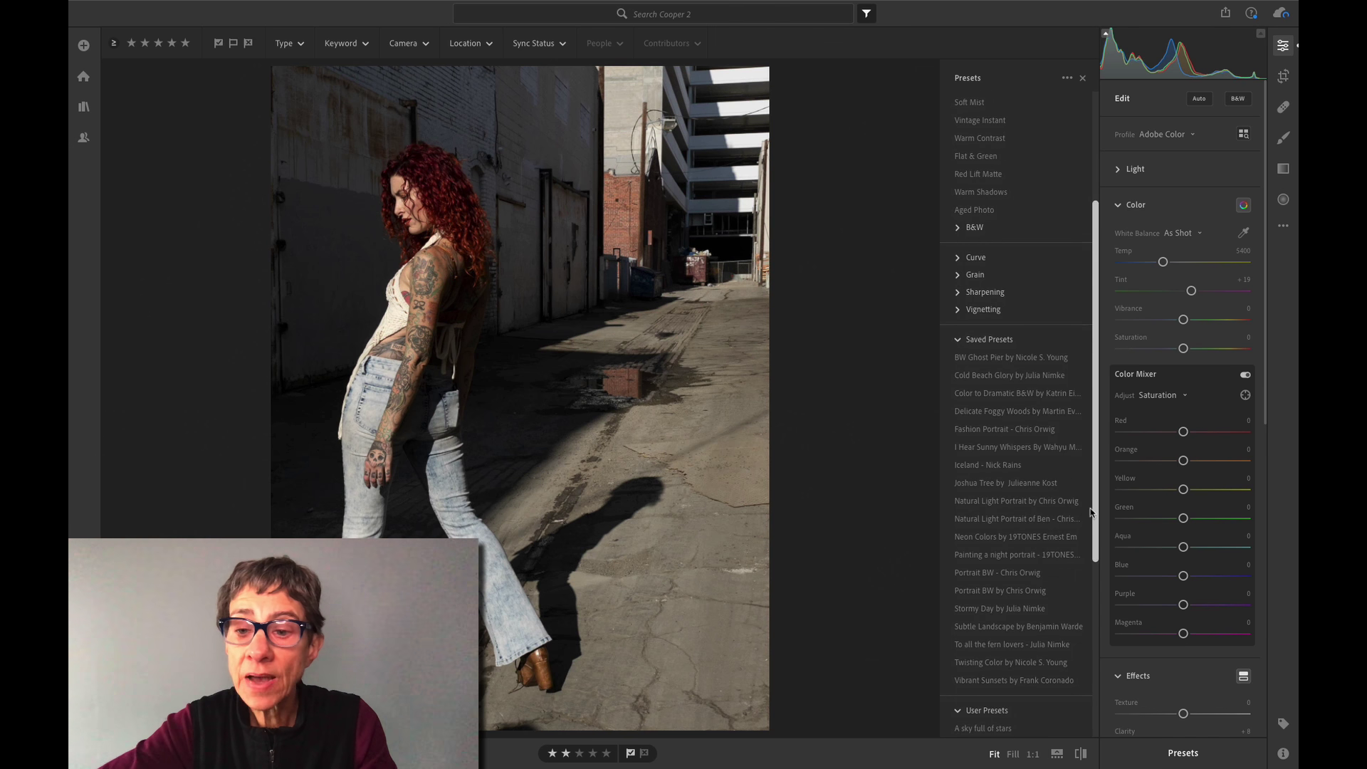
click(1021, 519)
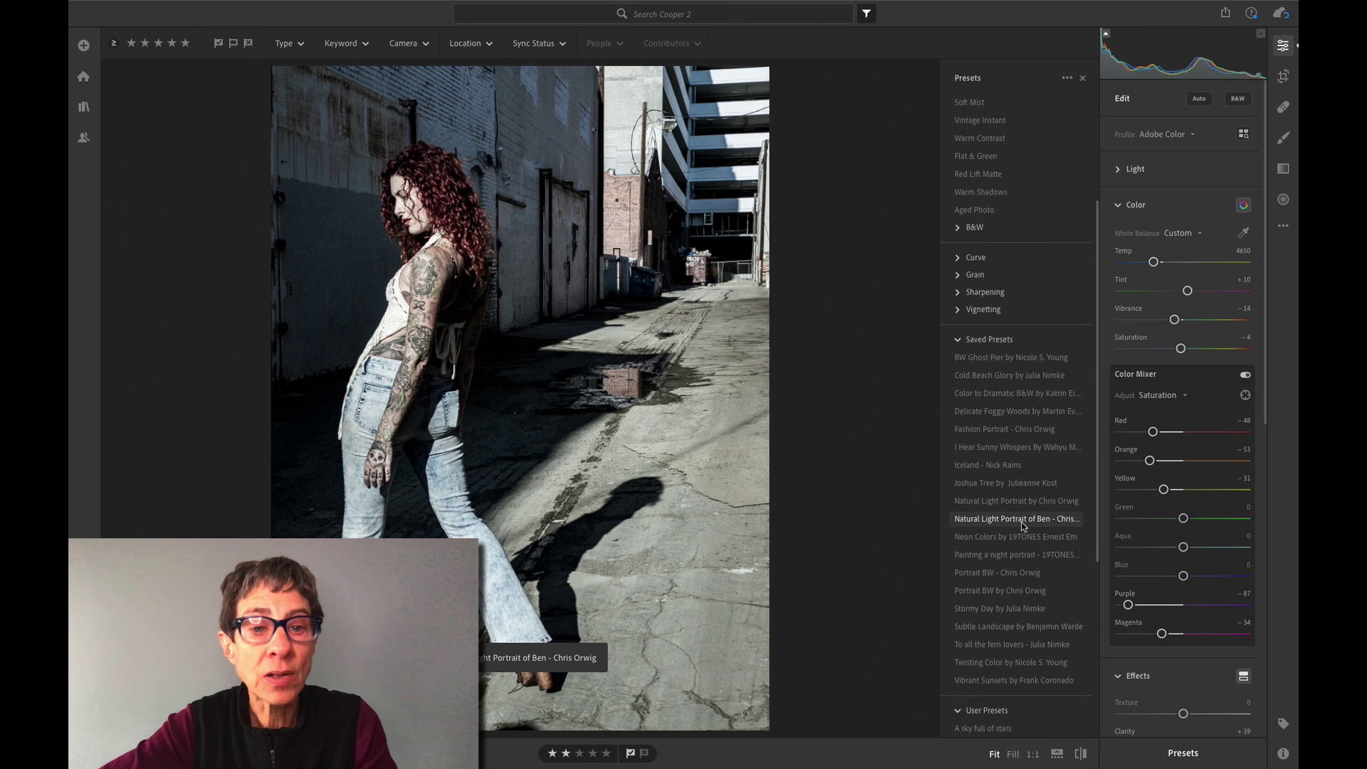
click(1022, 523)
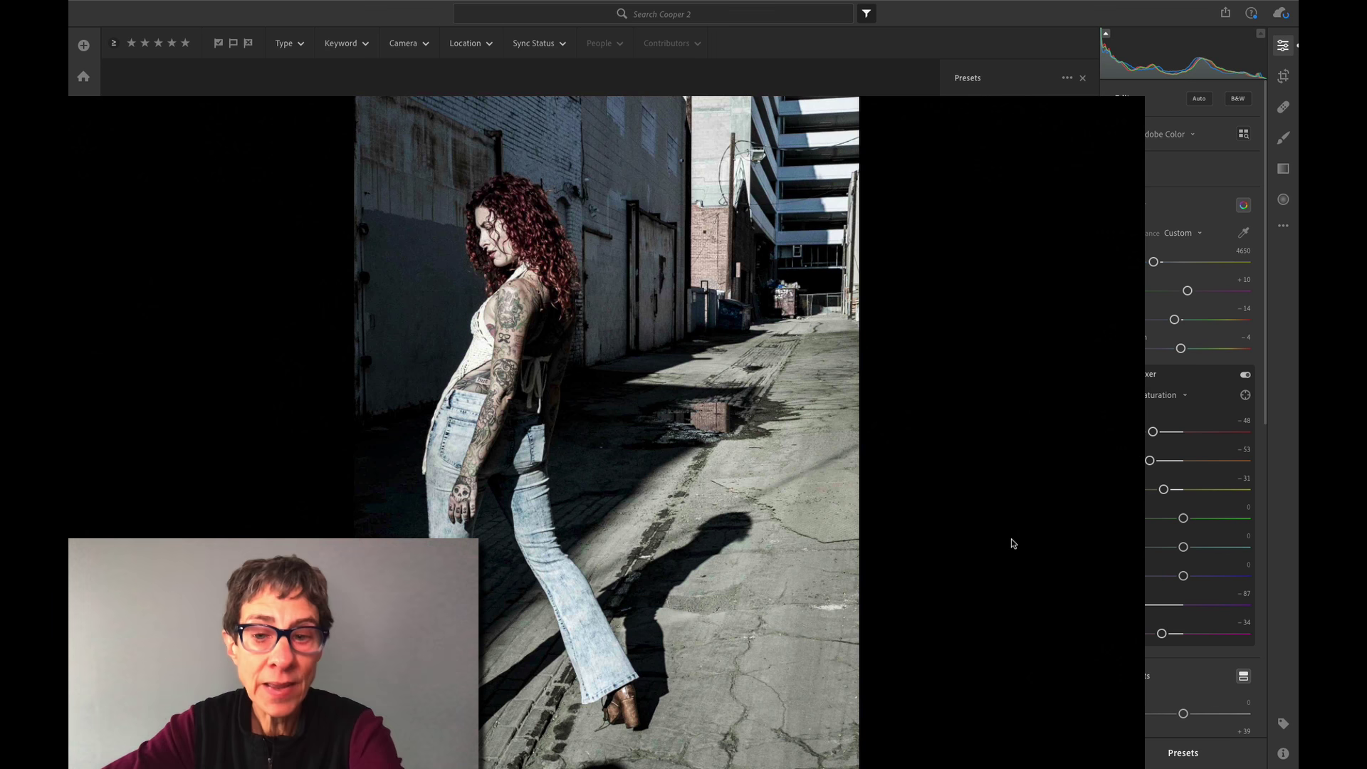